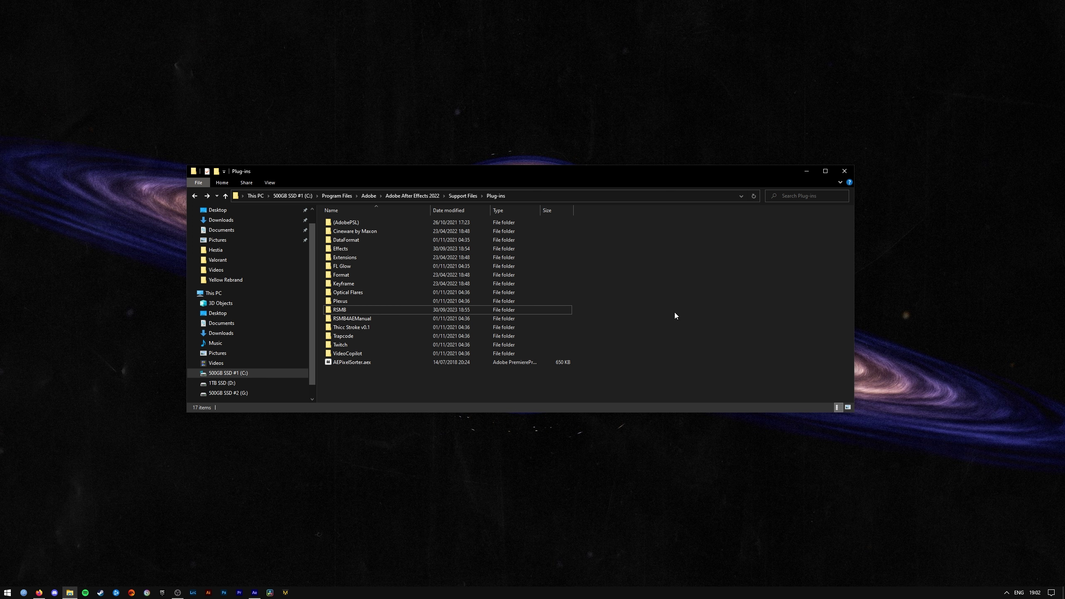
pyautogui.click(341, 311)
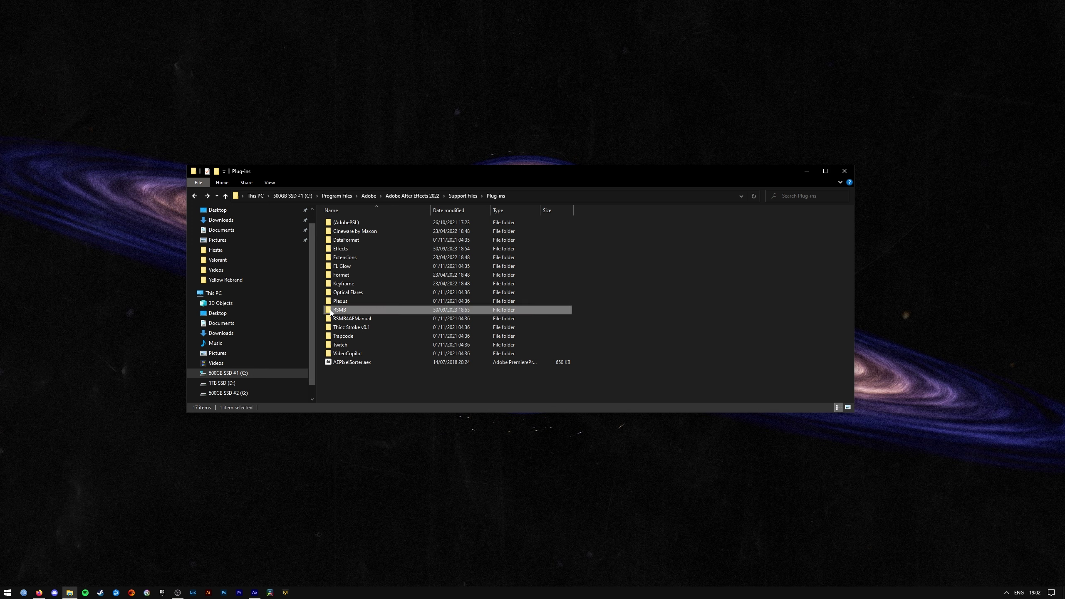
pyautogui.click(559, 196)
pyautogui.click(243, 196)
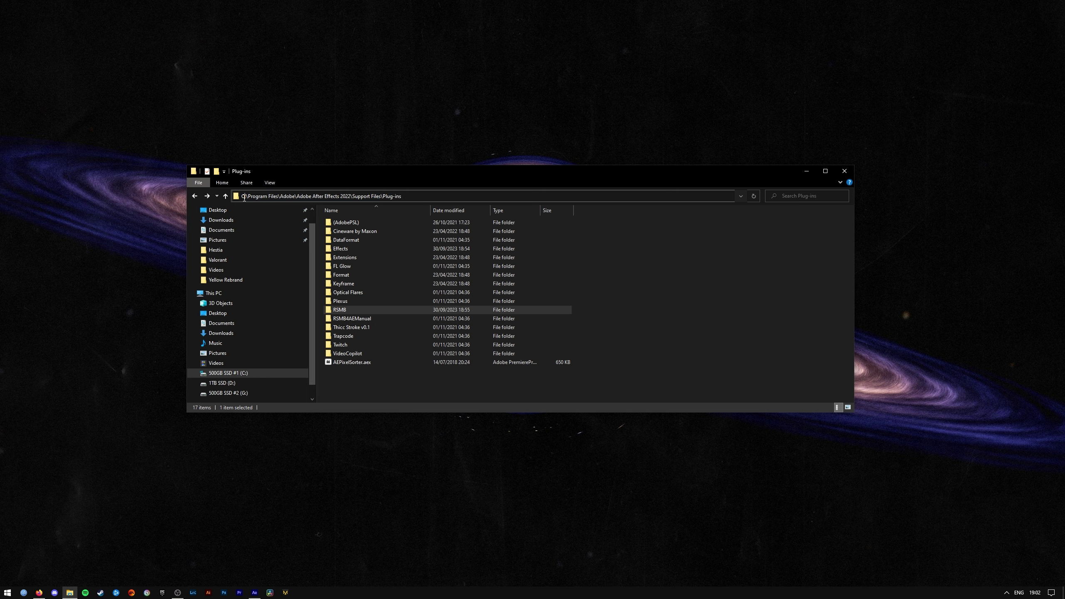
pyautogui.moveTo(244, 197); pyautogui.dragTo(347, 195)
pyautogui.click(352, 196)
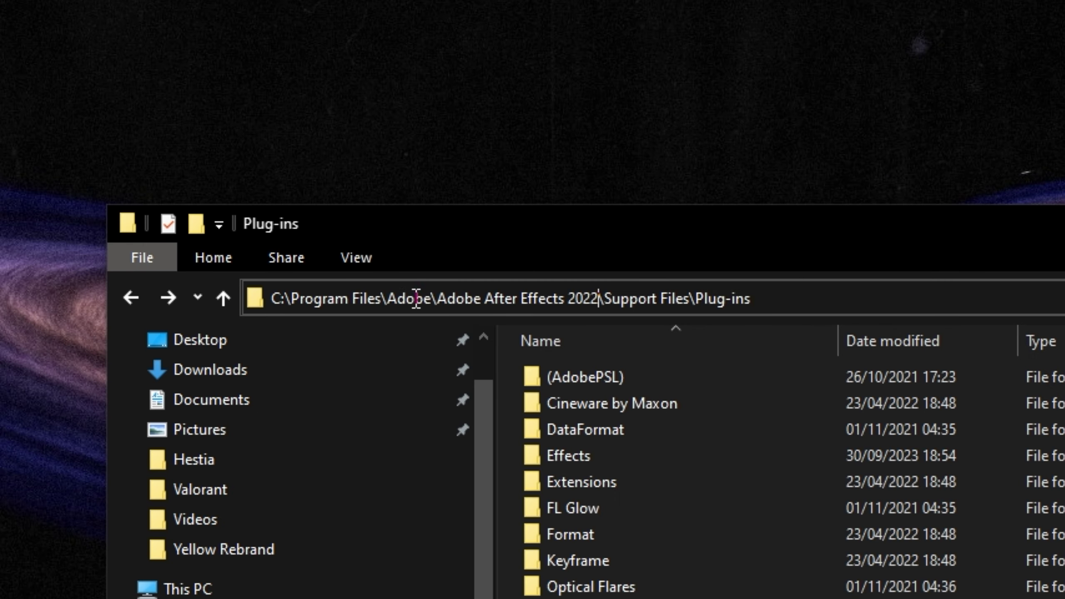
pyautogui.moveTo(425, 299); pyautogui.dragTo(602, 302)
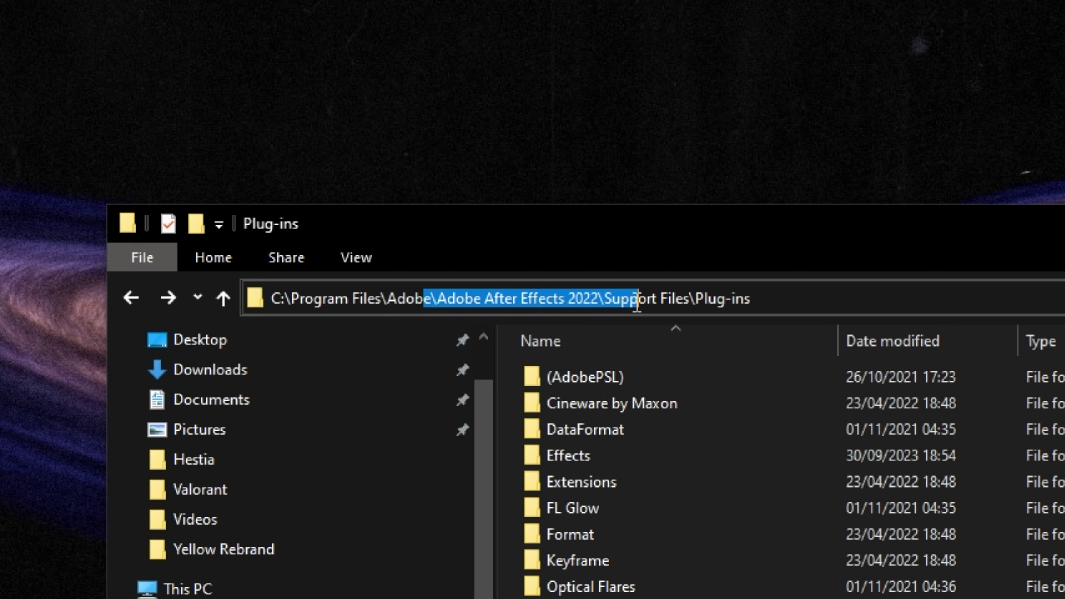
pyautogui.click(613, 299)
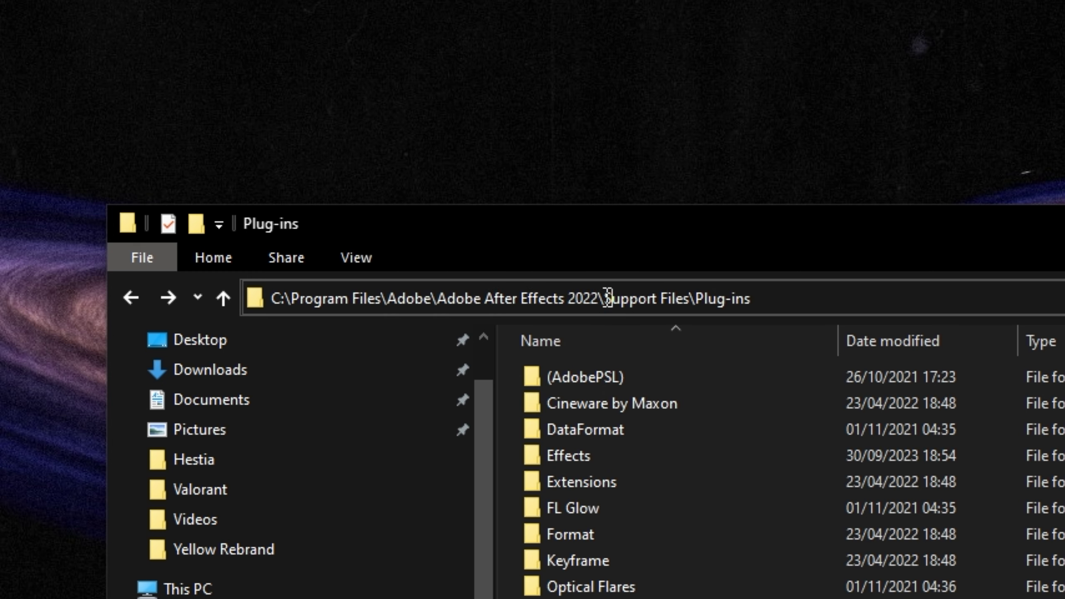
pyautogui.moveTo(608, 298); pyautogui.dragTo(686, 298)
pyautogui.moveTo(491, 300); pyautogui.dragTo(581, 301)
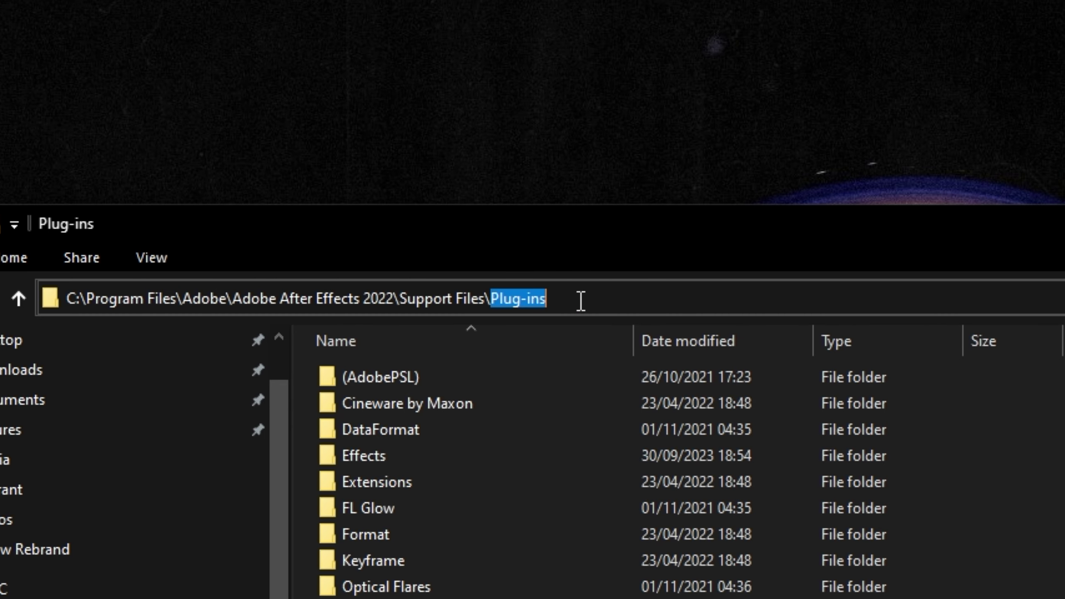
pyautogui.click(581, 299)
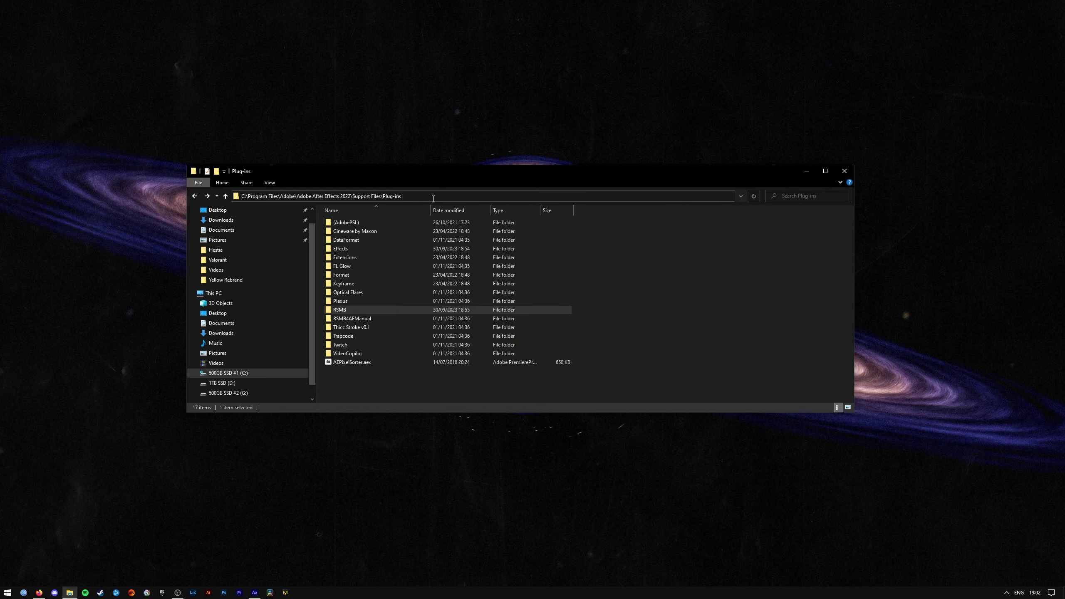
pyautogui.click(344, 313)
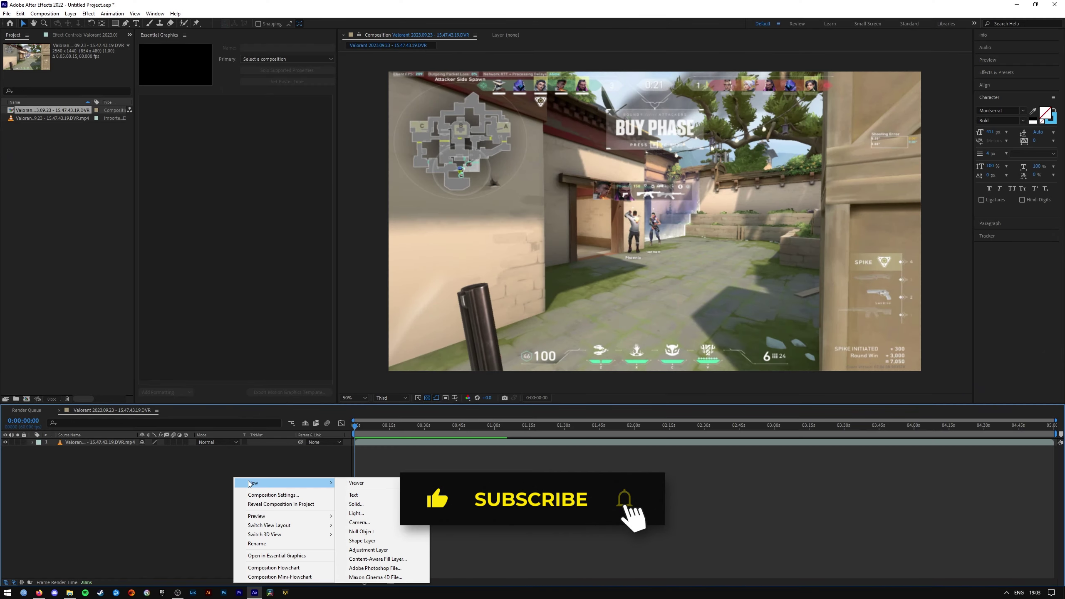
# - Add an adjustment layer and apply RSMB Pro to it from an 'rsmb' effect search
pyautogui.click(387, 550)
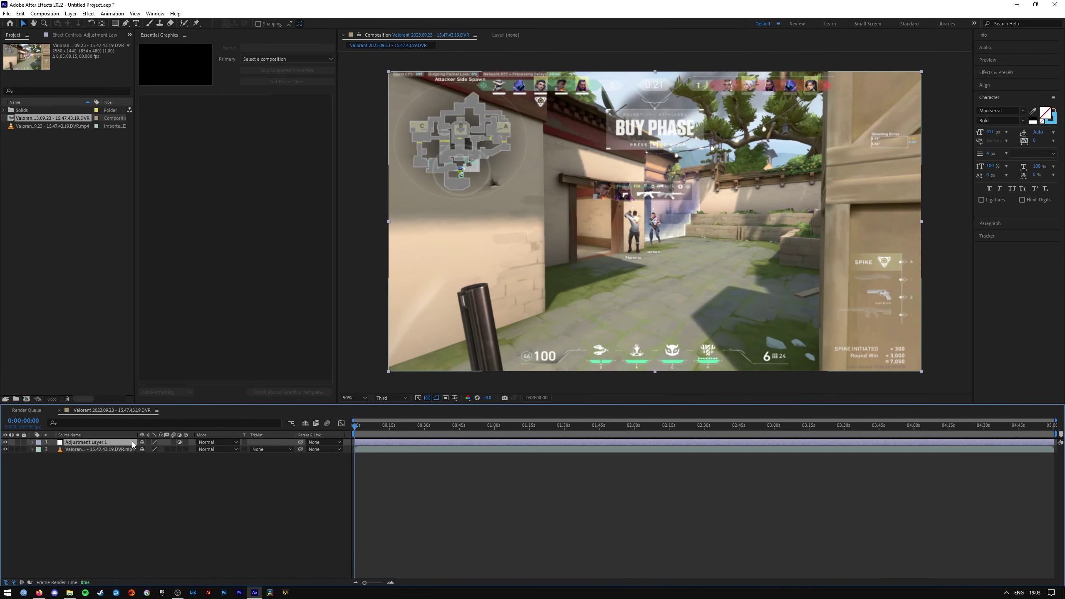
pyautogui.hotkey('ctrl', 'space')
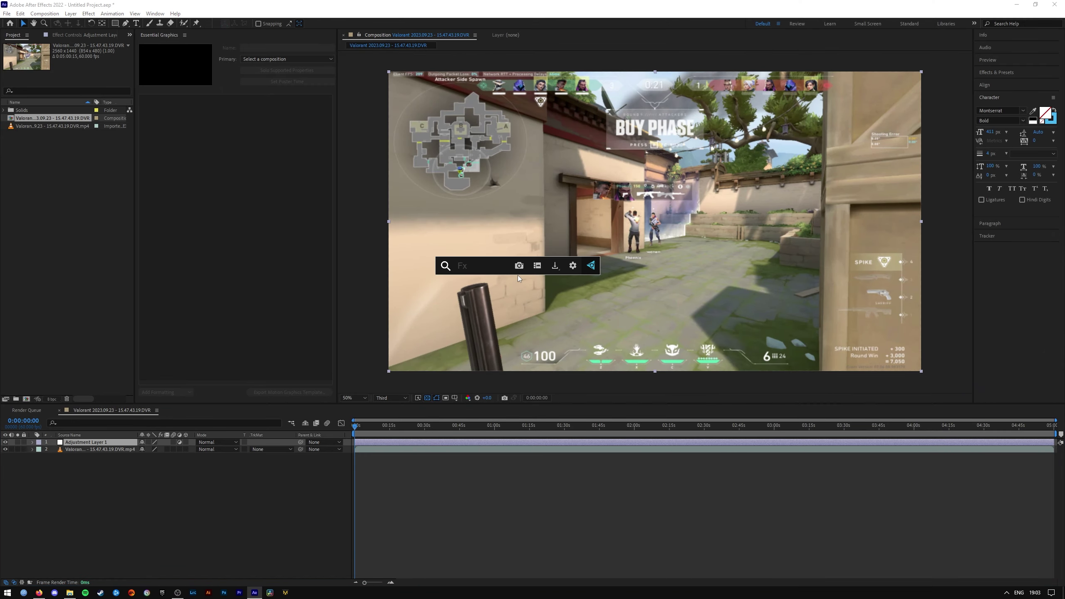
pyautogui.write('rsmb')
pyautogui.press('Down')
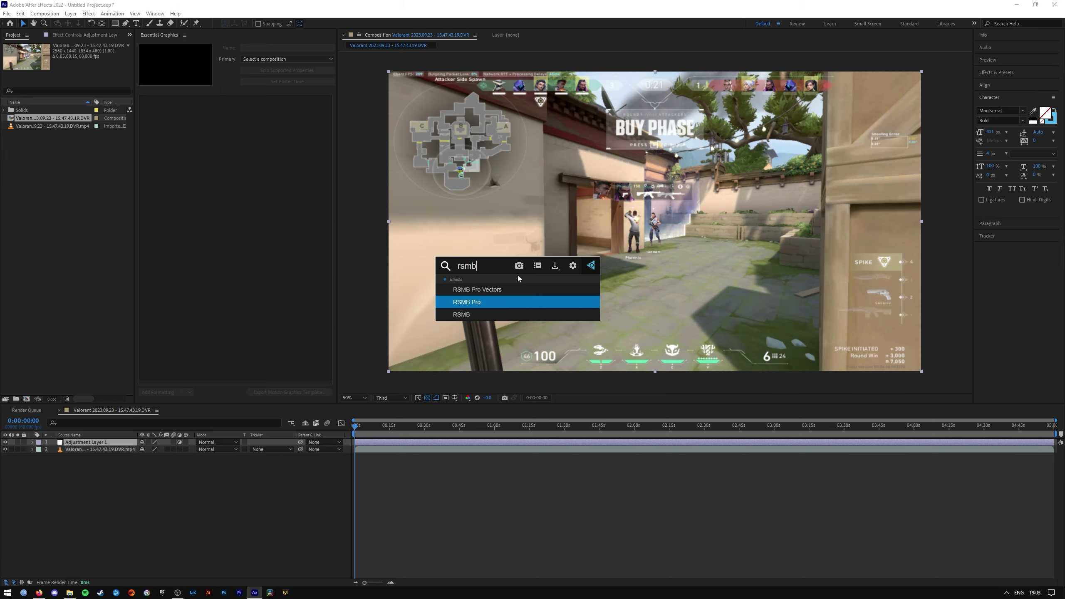
pyautogui.press('Return')
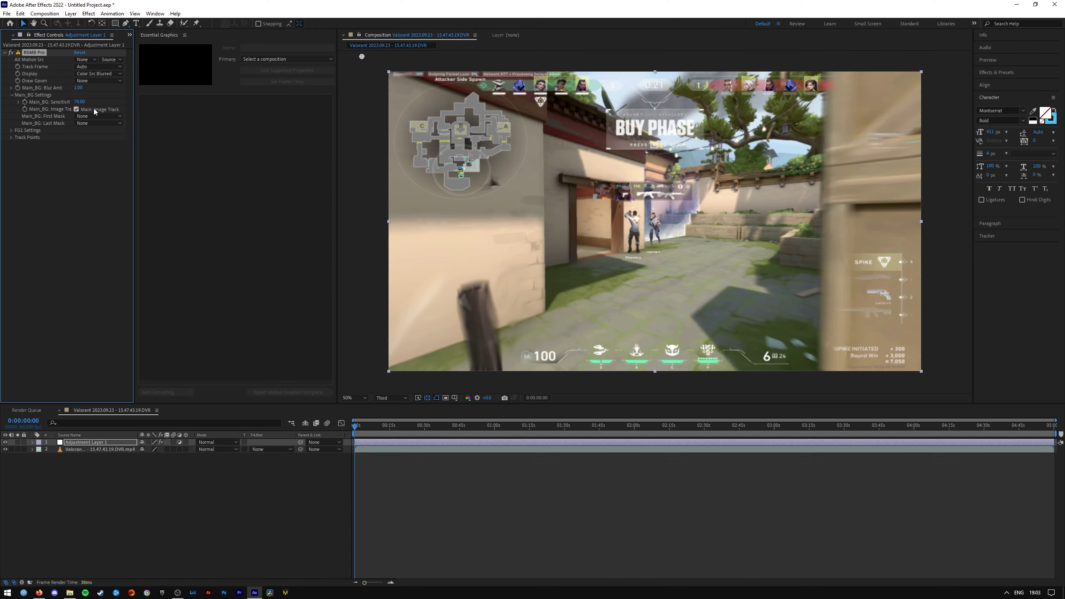
# - Enter 100 for RSMB Pro's Main_BG Sensitivity, then play back the Valorant clip
pyautogui.click(81, 102)
pyautogui.write('0')
pyautogui.press('Return')
pyautogui.press('space')
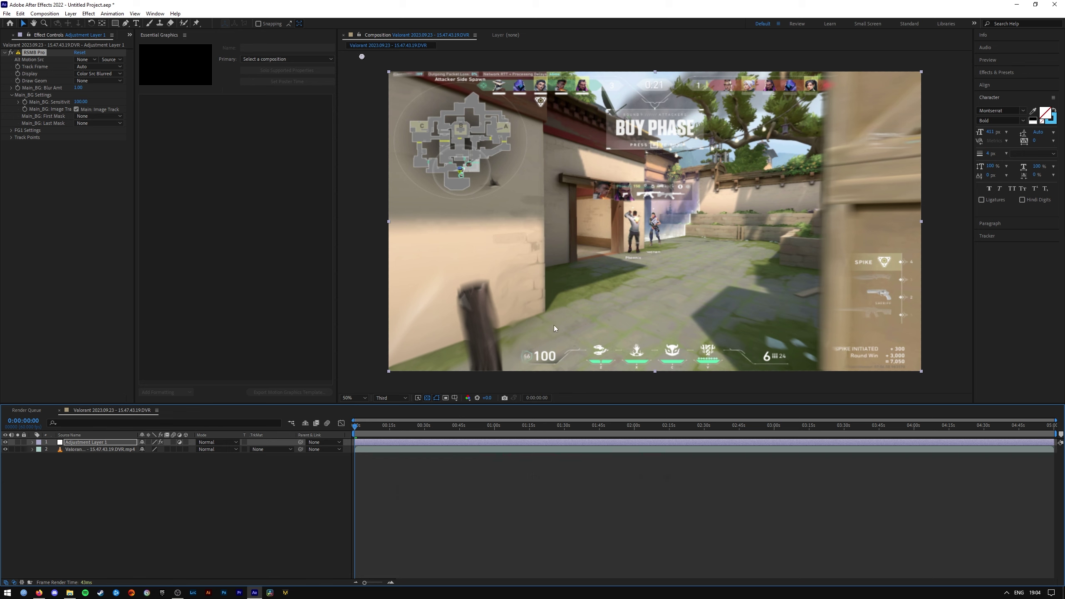
# - Bring back the Plug-ins folder window and open its Effects subfolder
pyautogui.click(70, 592)
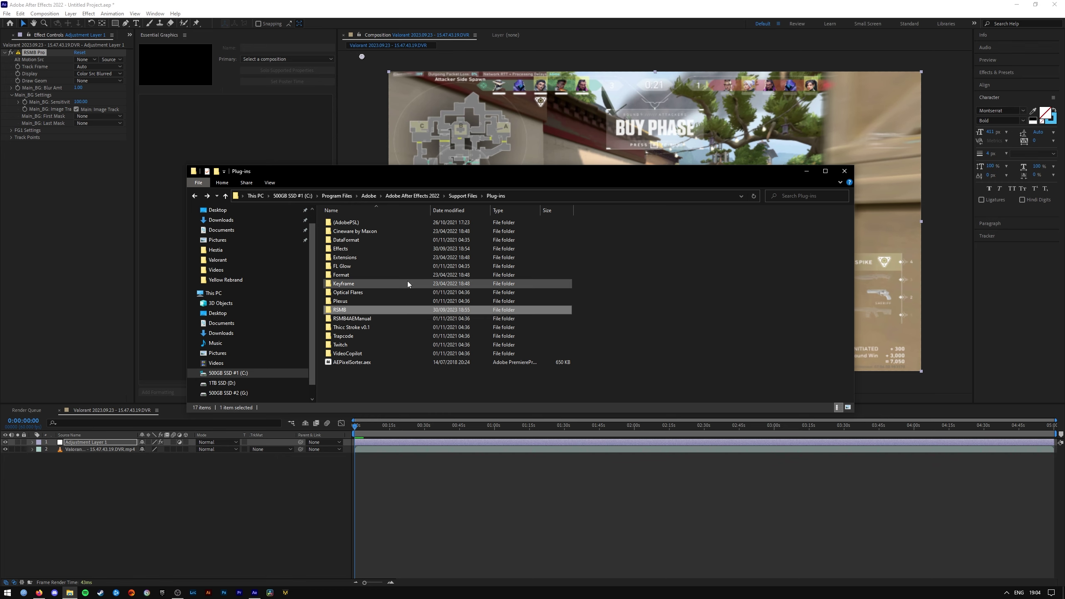
pyautogui.doubleClick(344, 248)
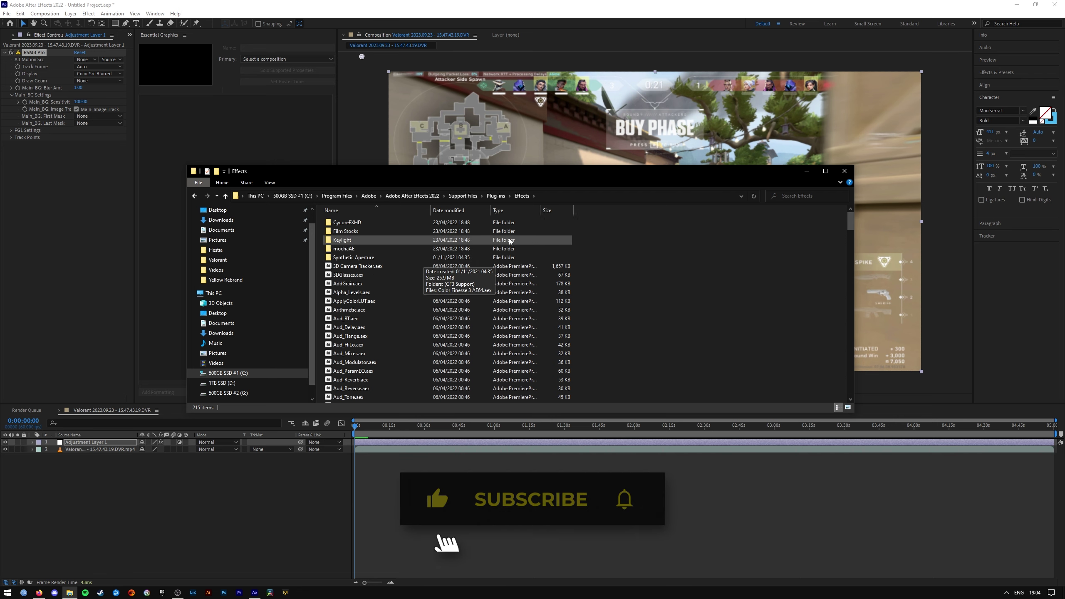
# - Switch back to After Effects, showing the Valorant composition with its RSMB Pro layer
pyautogui.click(711, 456)
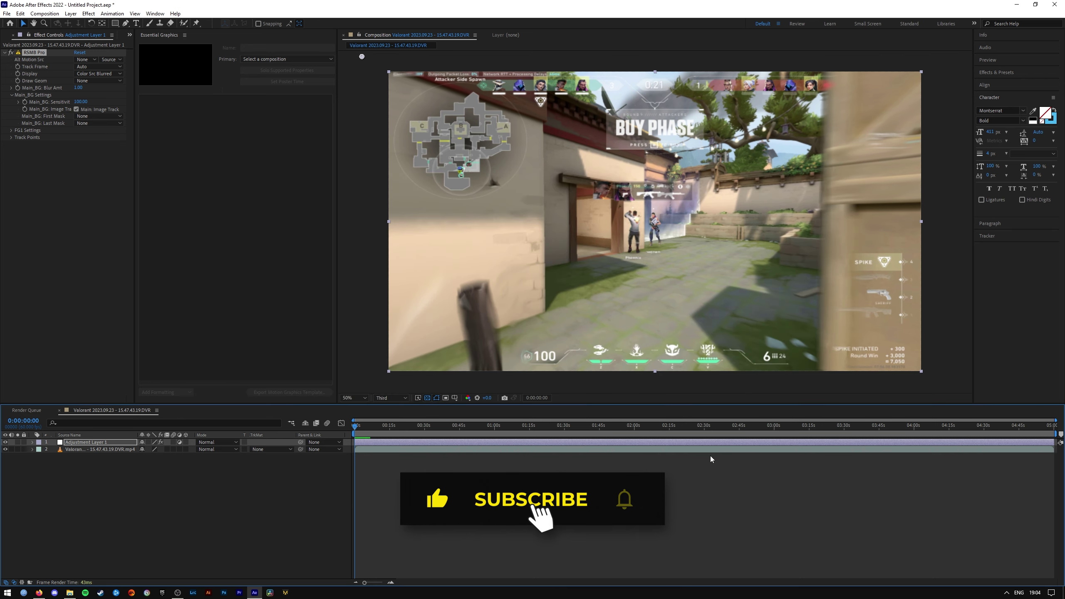